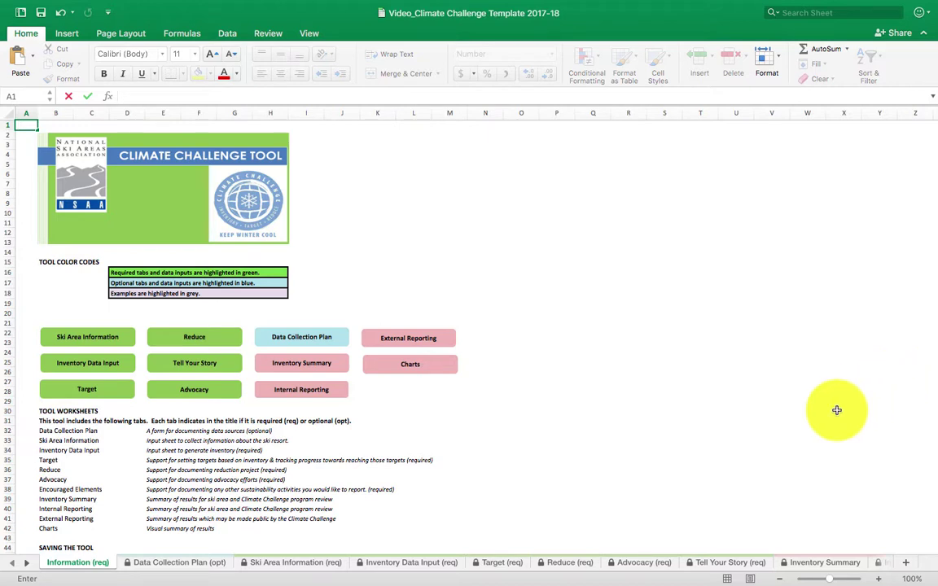
- Open the Inventory Data Input (req) sheet and look over its reporting-year table, emission source entries and region map
click(431, 565)
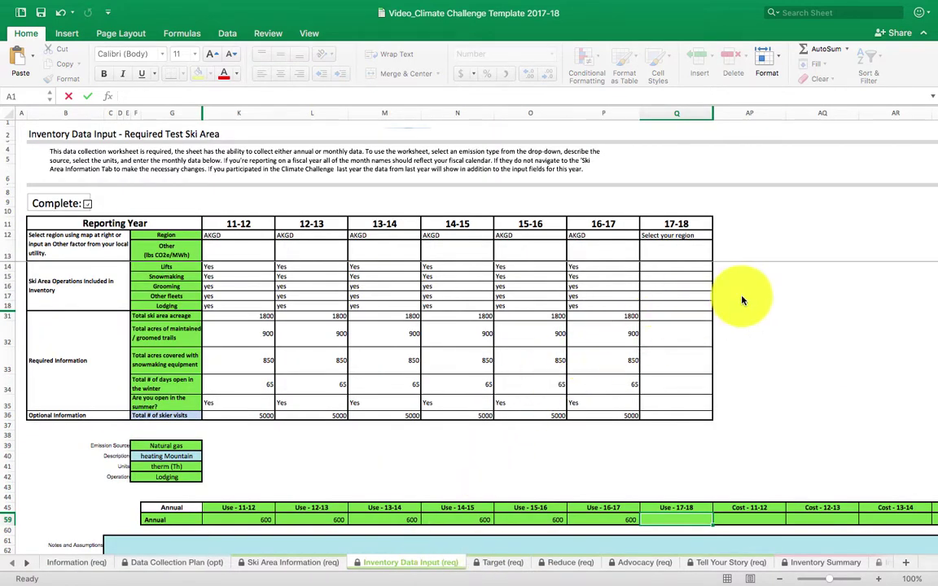
scroll(743, 304, down, 3)
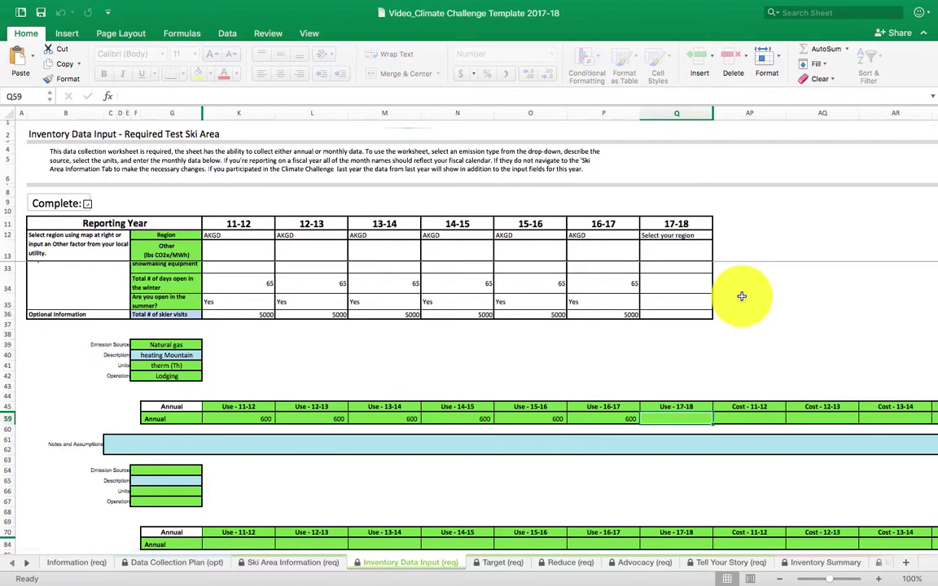
scroll(742, 296, up, 3)
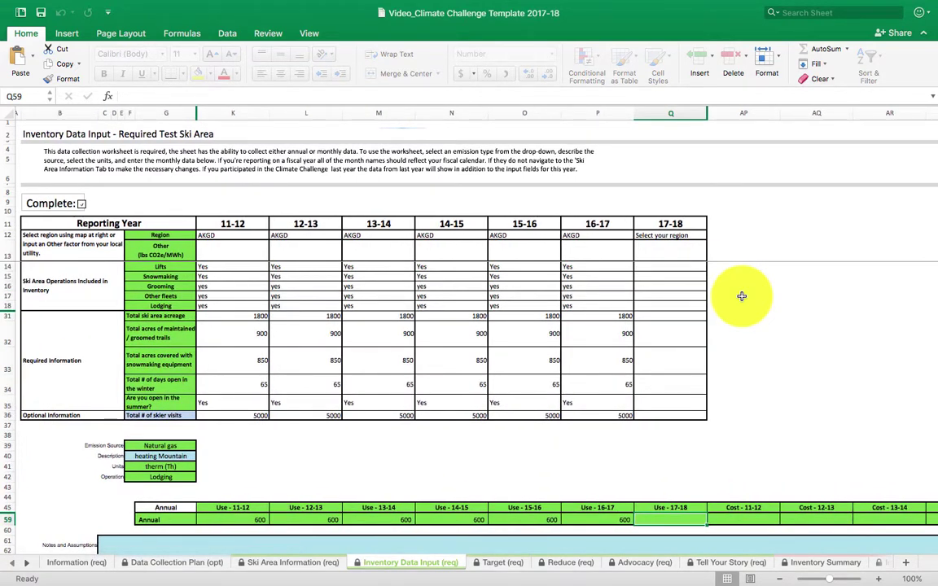
scroll(741, 296, right, 5)
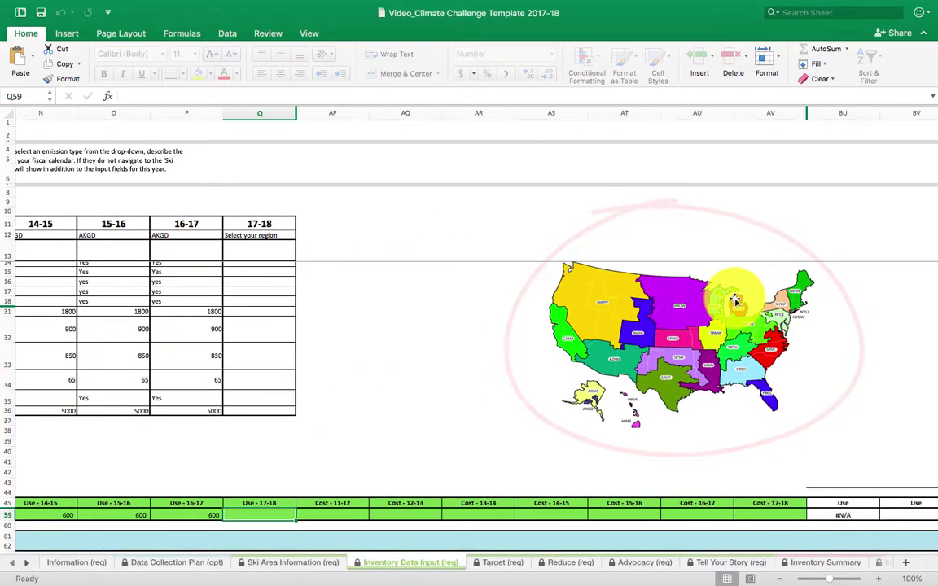
scroll(734, 300, left, 4)
scroll(734, 300, left, 2)
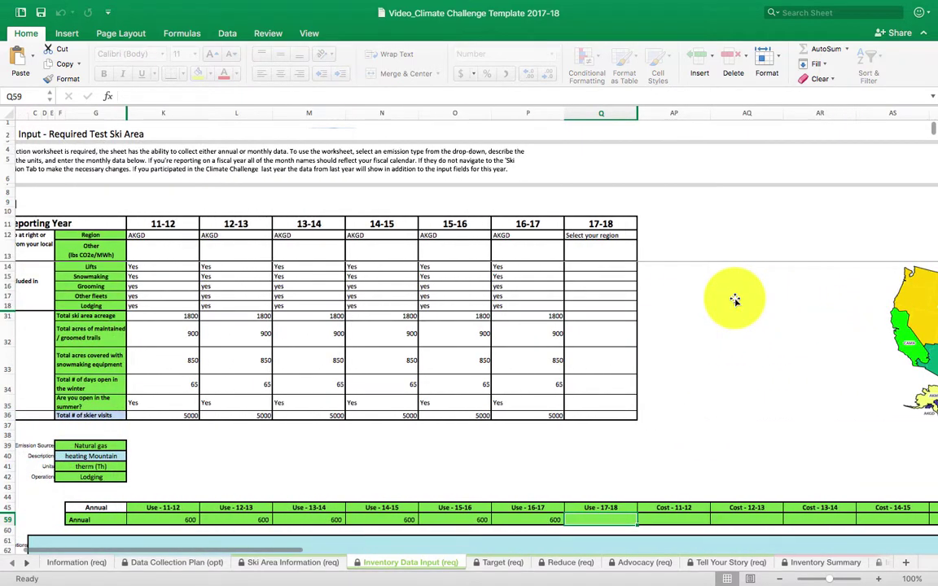
scroll(735, 300, left, 1)
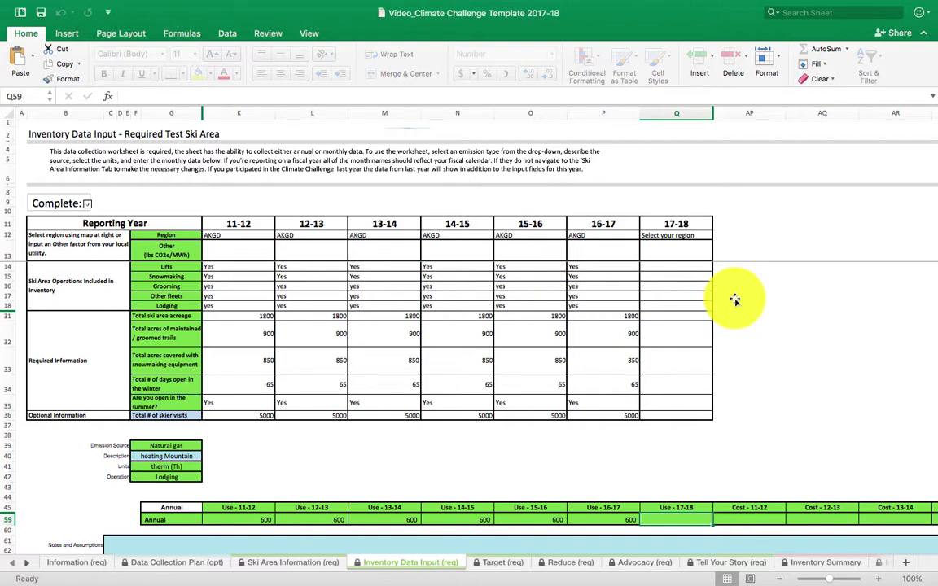
- Set the 17-18 reporting year's region to AKGD
click(704, 235)
click(720, 237)
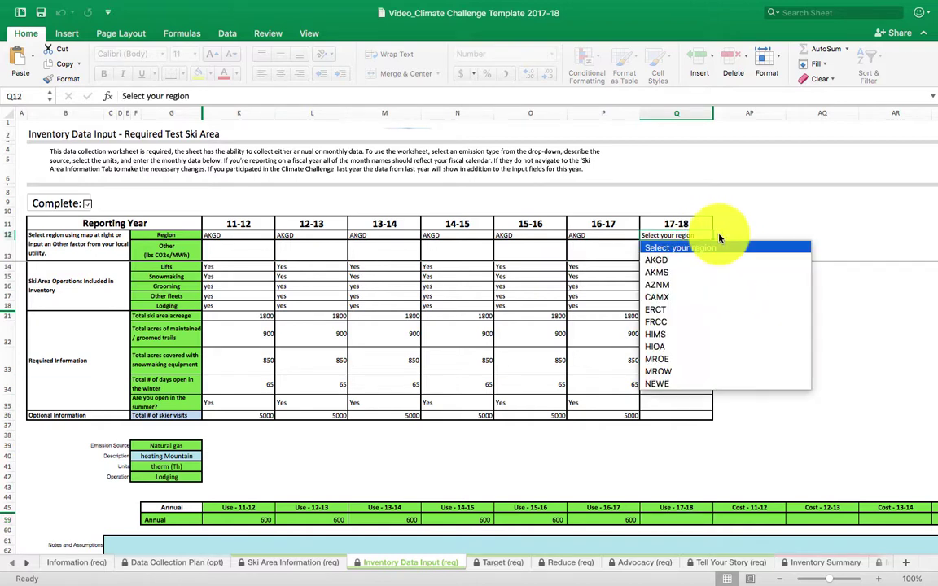
click(684, 259)
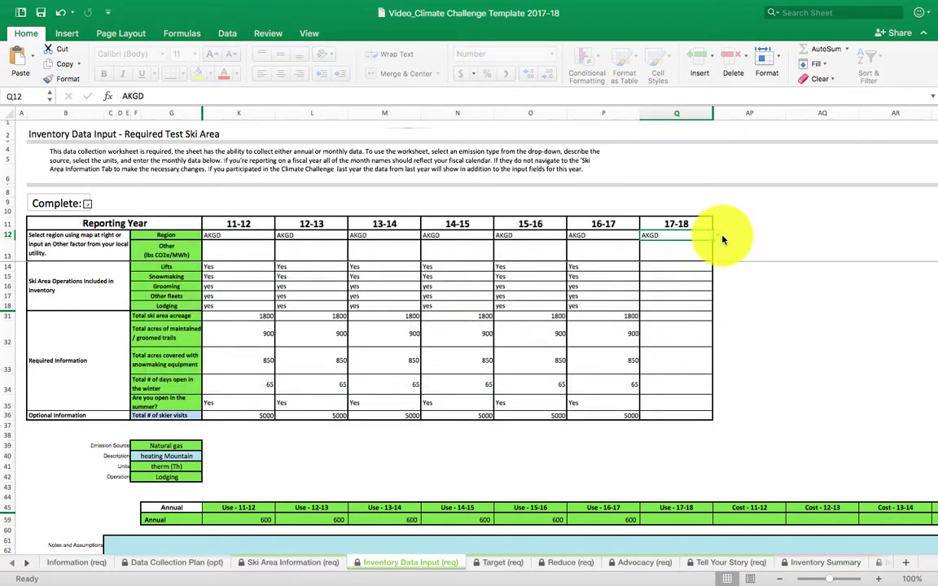
- Reset the 17-18 region to "Select your region" and enter 1000 as that year's Other factor (lbs CO2e/MWh)
click(717, 236)
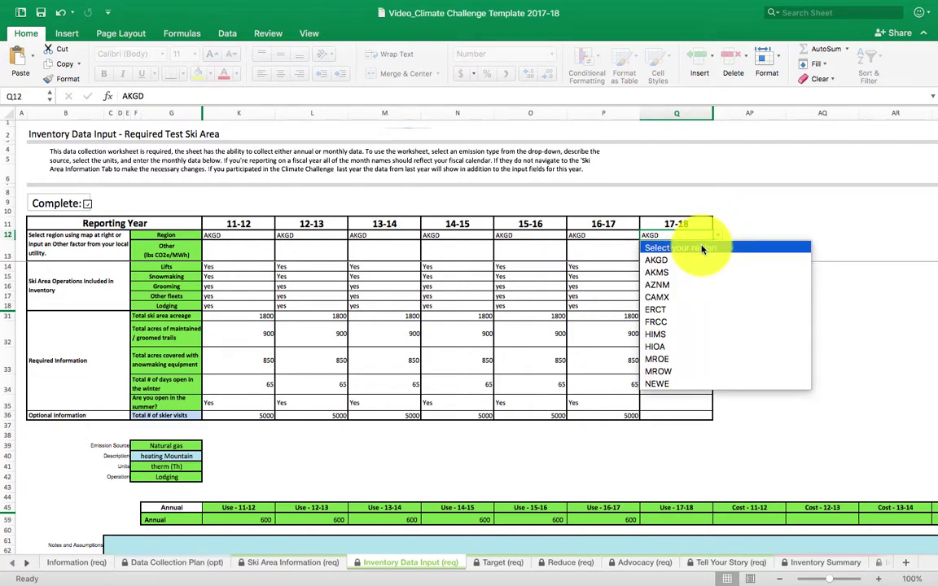
click(702, 248)
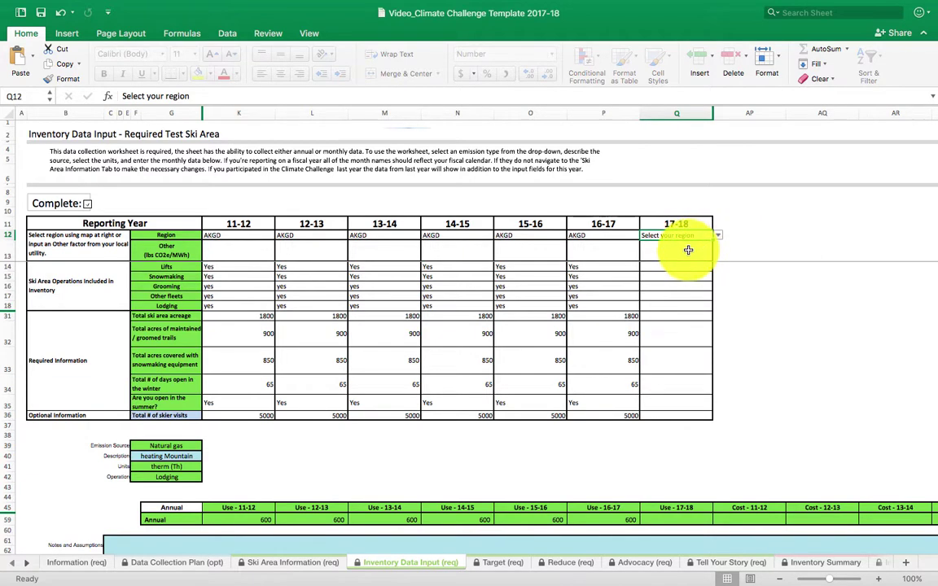
click(688, 250)
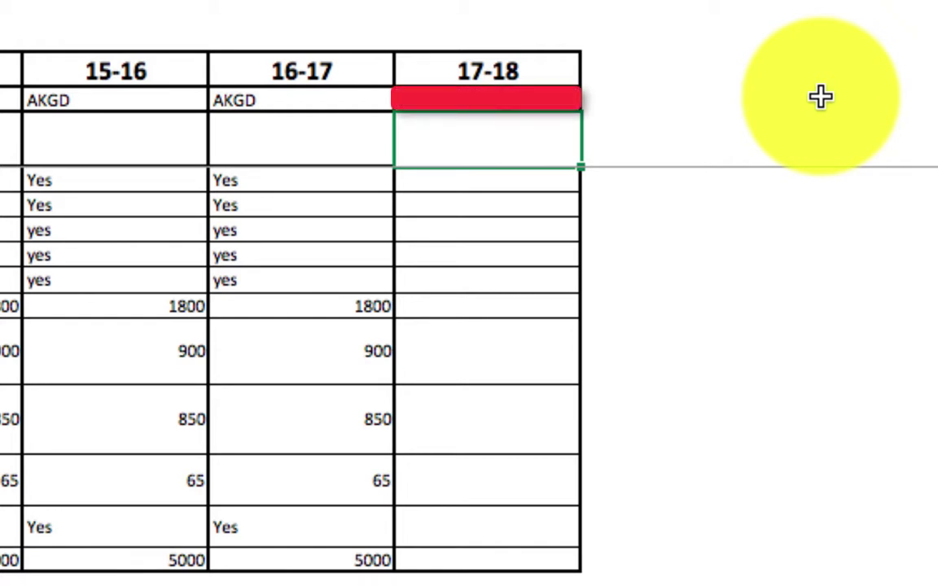
text(1000)
click(554, 187)
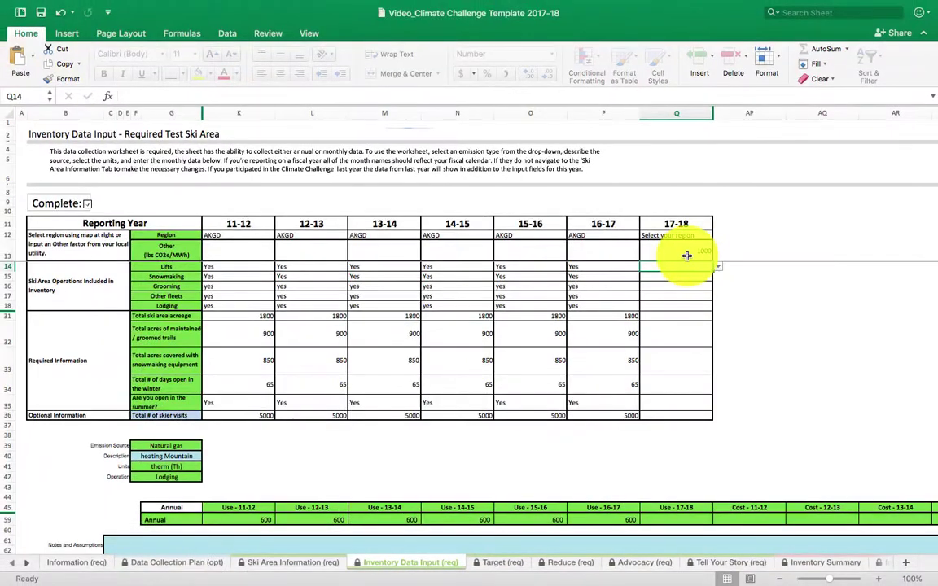
- Remove the 1000 from the 17-18 Other factor and choose AKGD as that year's region
click(678, 252)
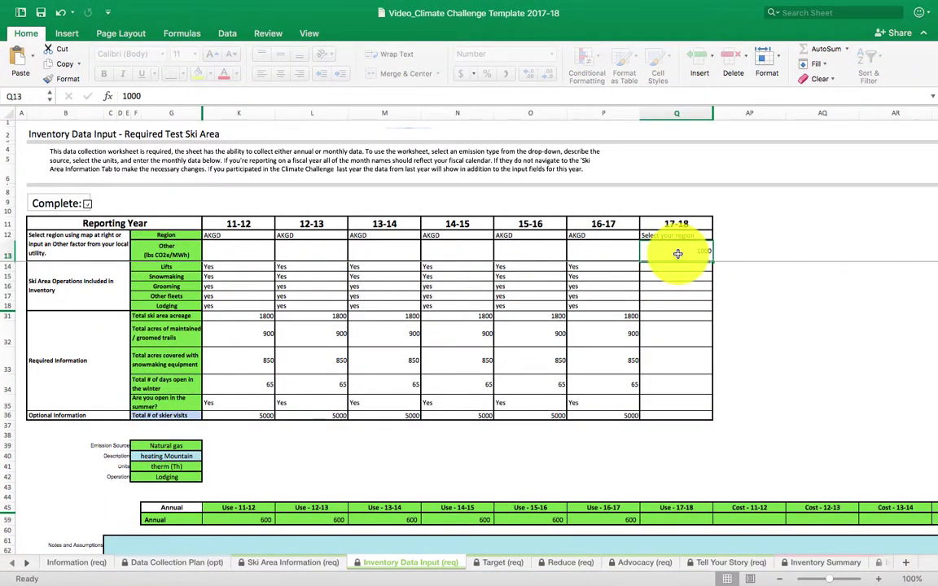
click(685, 234)
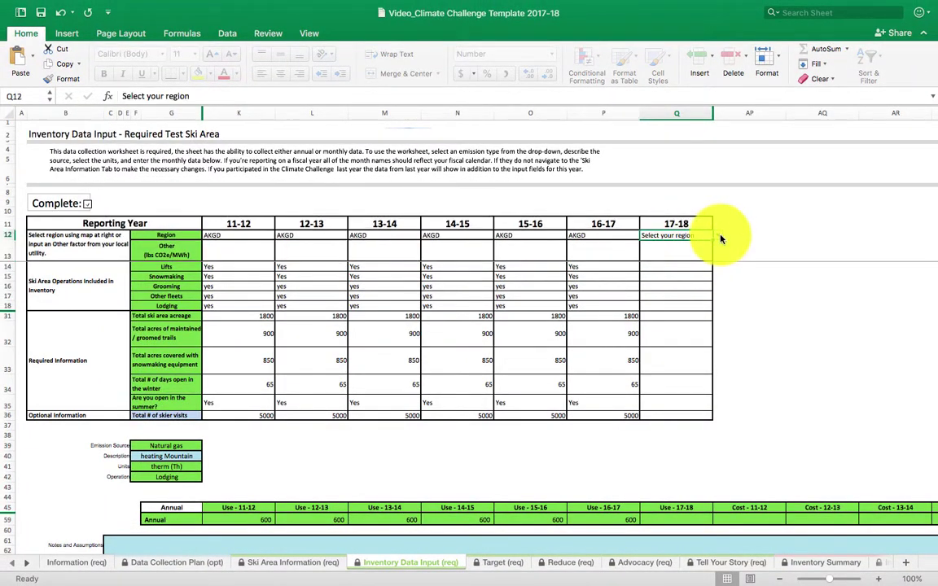
key(alt+Down)
click(683, 259)
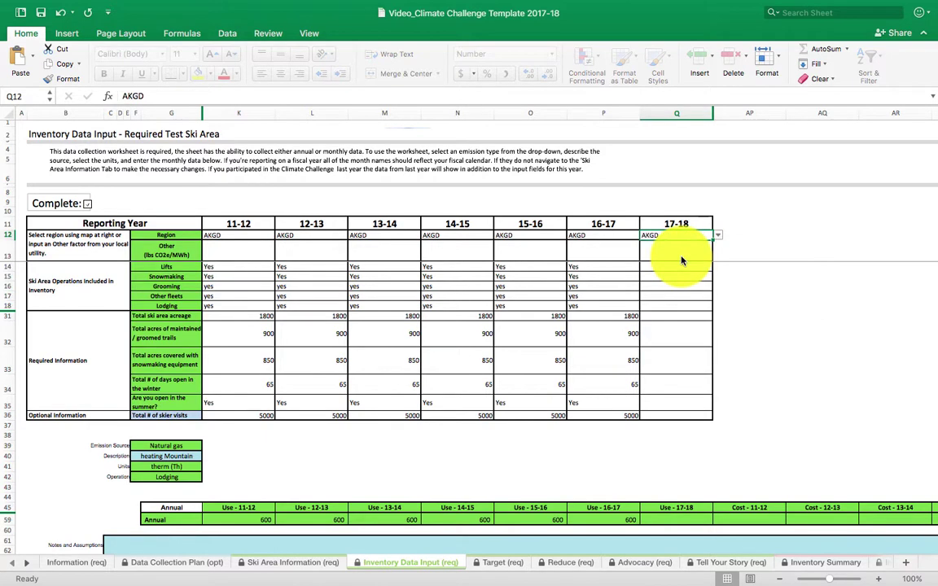
- Copy the 16-17 values from Region through Total # of skier visits into the 17-18 column
click(603, 237)
drag(606, 339, 603, 411)
key(ctrl+c)
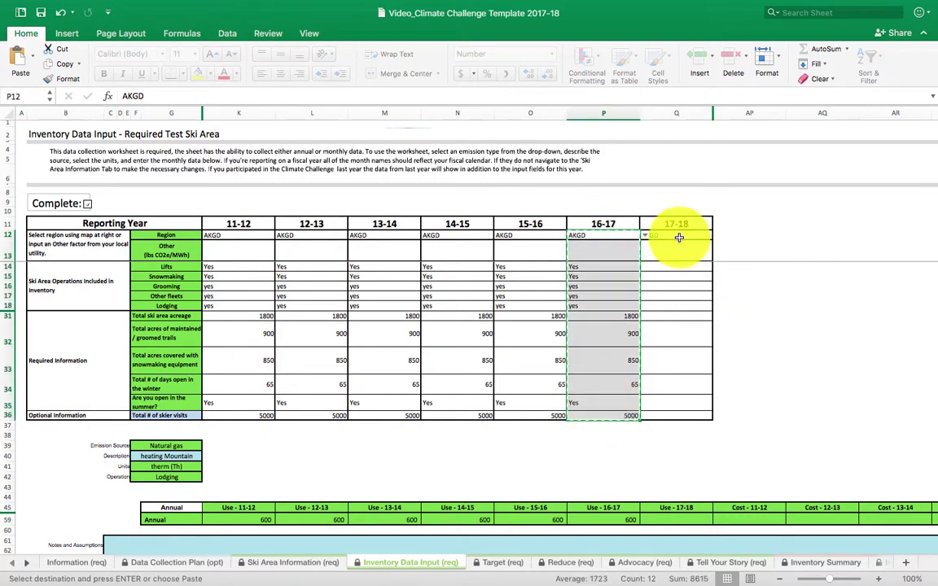
click(677, 237)
key(ctrl+v)
click(785, 319)
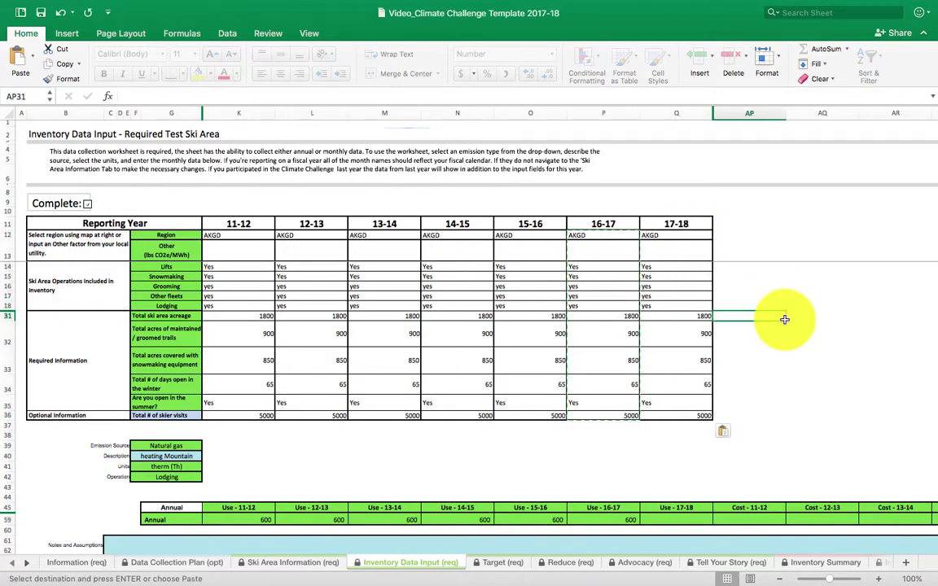
- Choose Natural gas as the emission source of the first inventory entry, in row 39
scroll(784, 319, down, 5)
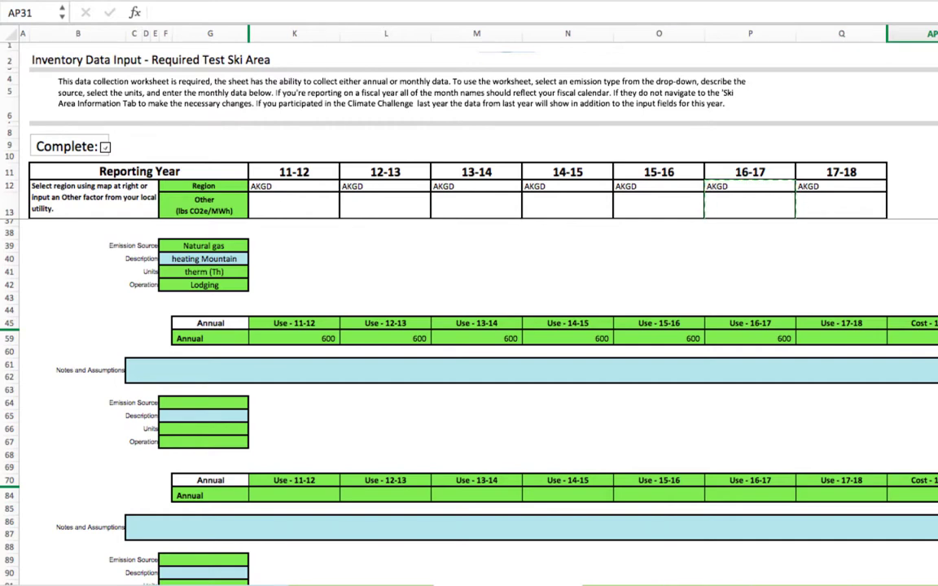
click(254, 246)
click(242, 246)
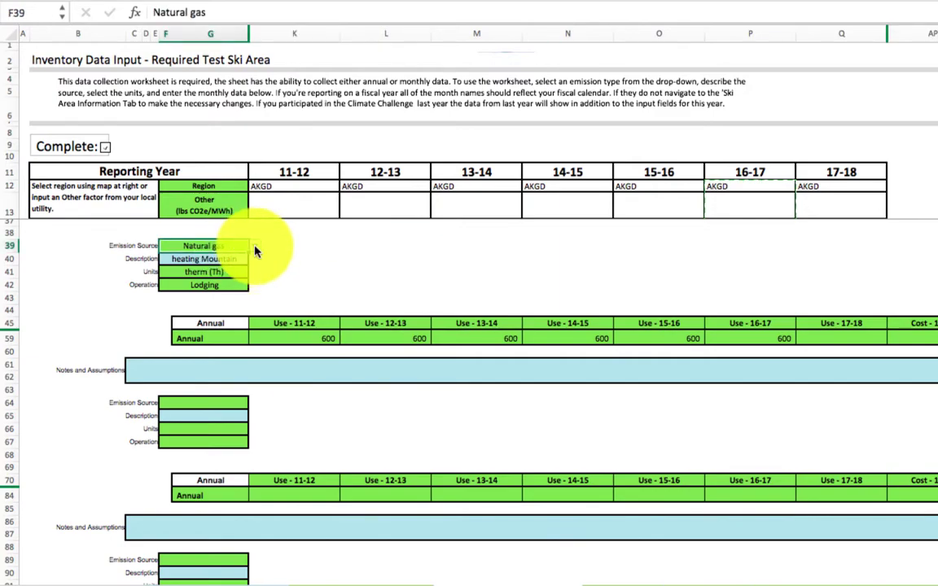
click(254, 249)
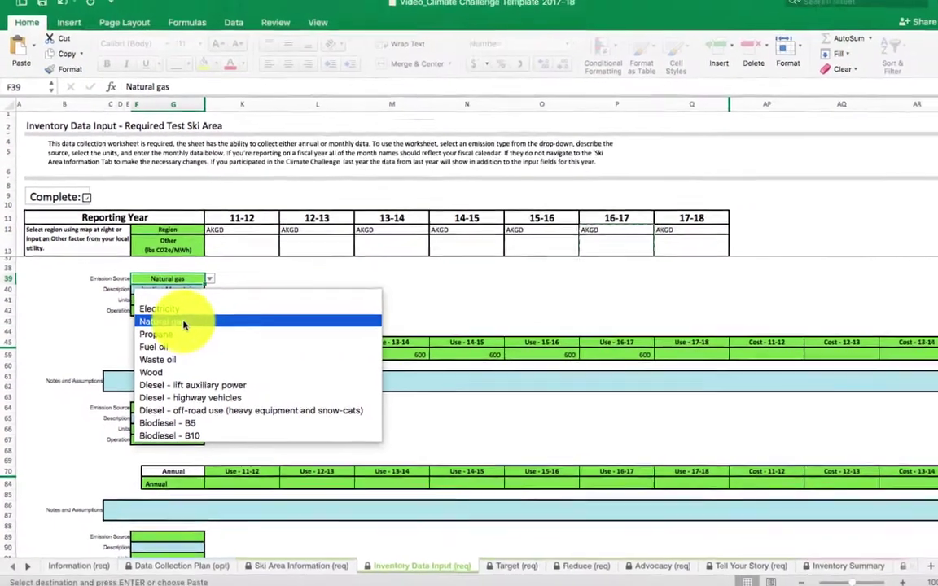
click(184, 325)
- Set the emission source of the second inventory entry, in row 64, to Electricity
scroll(619, 301, down, 1)
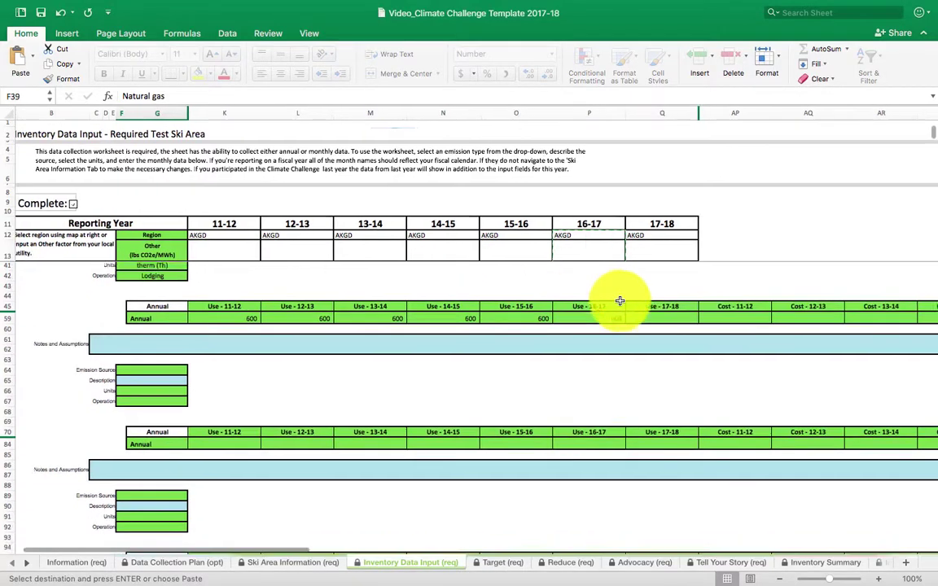
scroll(620, 302, down, 3)
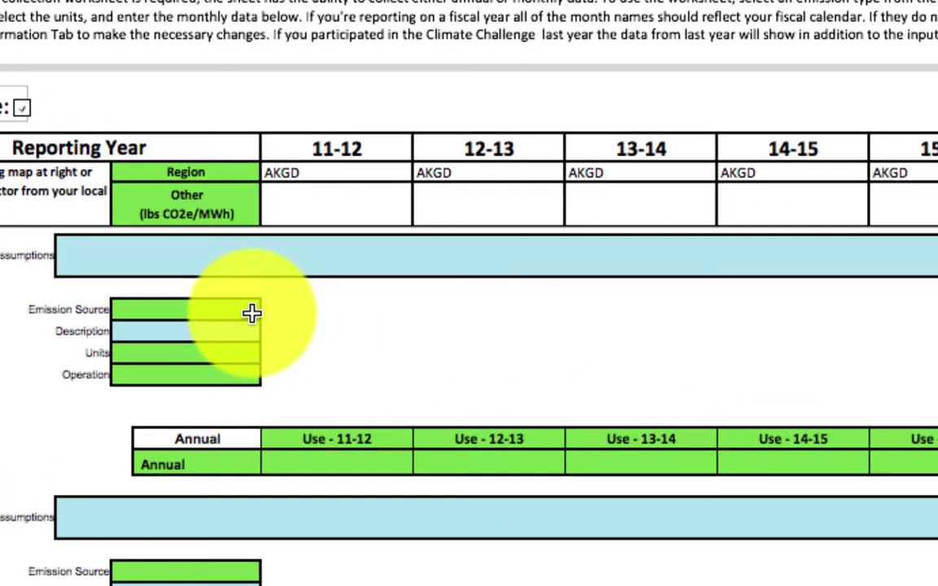
click(251, 313)
click(274, 318)
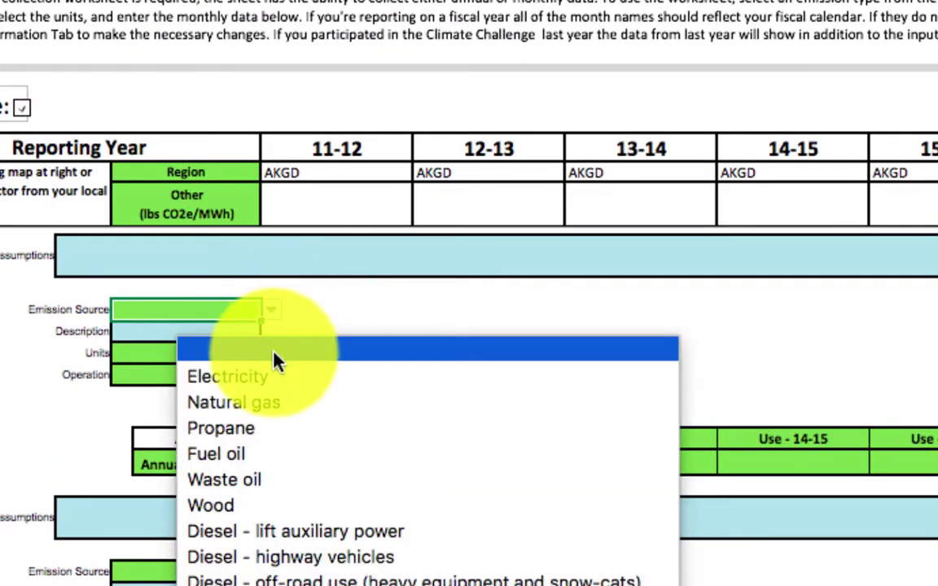
click(277, 376)
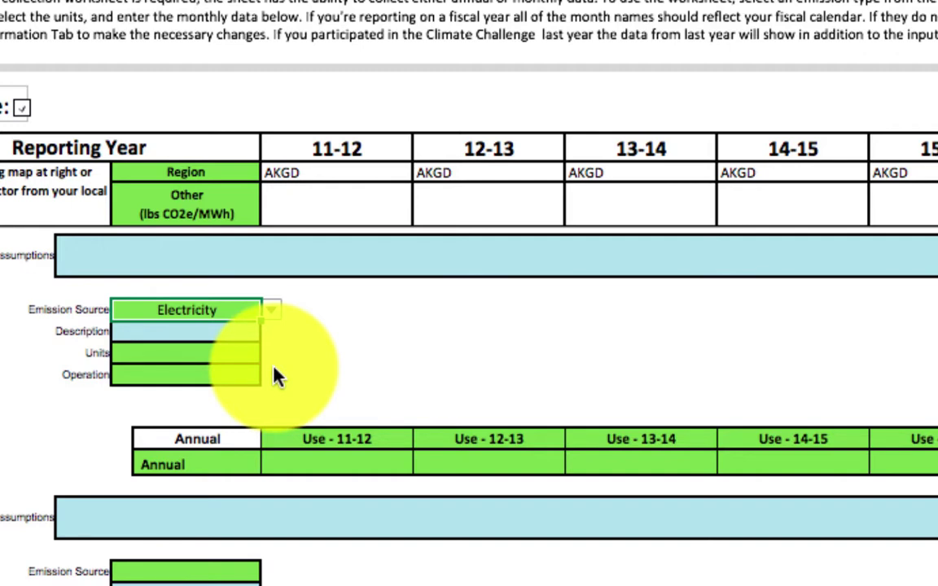
- Enter "Snowmaking on mountain #1" as the Electricity entry's description
click(218, 337)
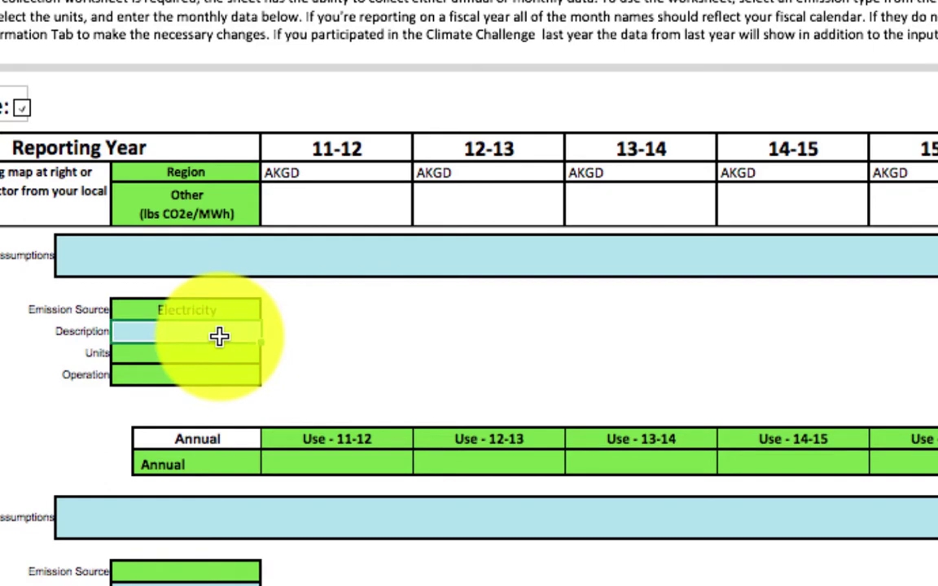
text(Snowmak)
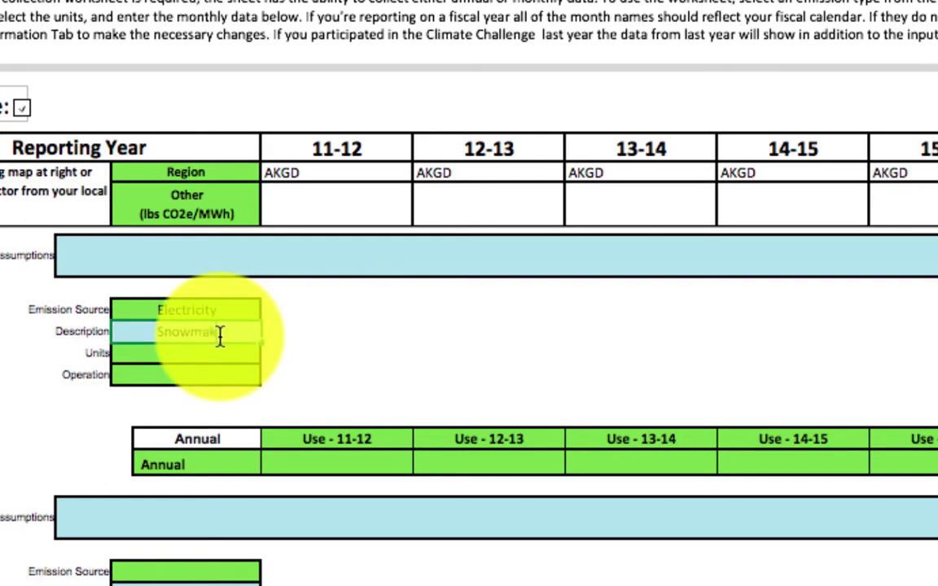
text(ing on mountain #1)
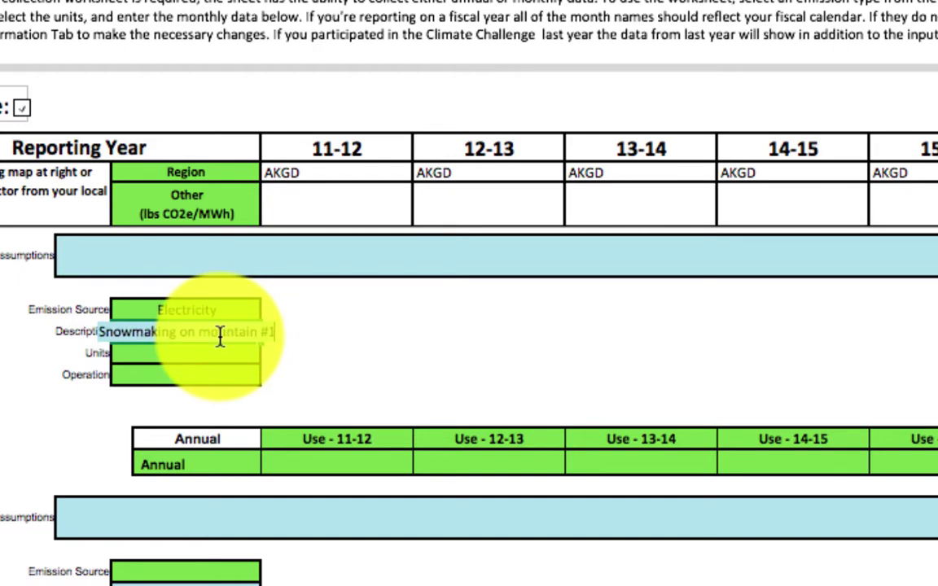
key(Return)
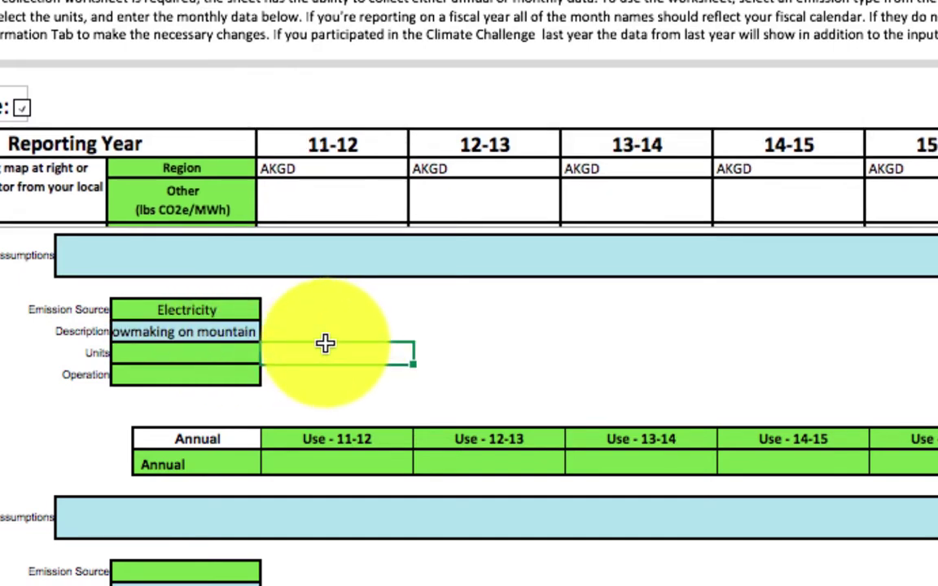
- Set the Electricity entry's units to kWh and its operation to Snowmaking
click(235, 357)
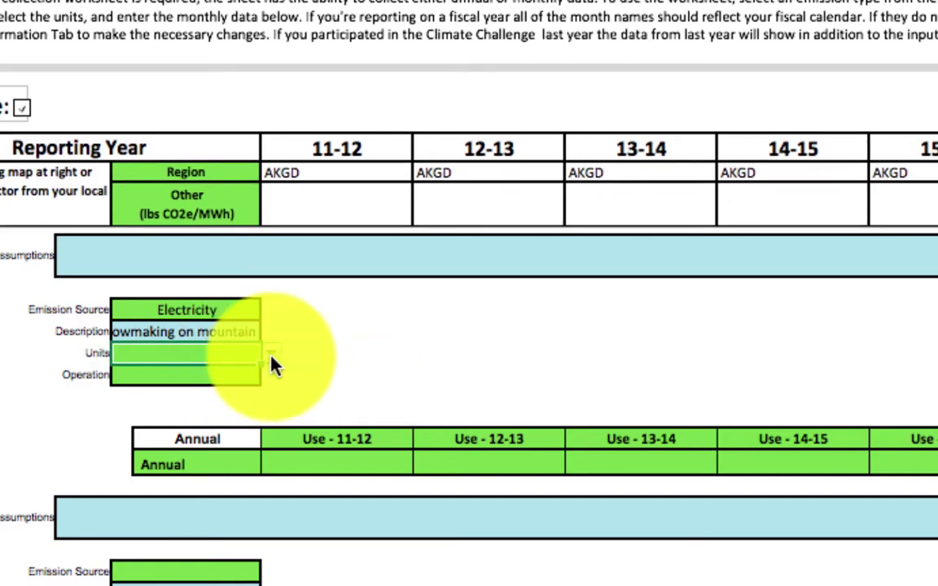
click(273, 357)
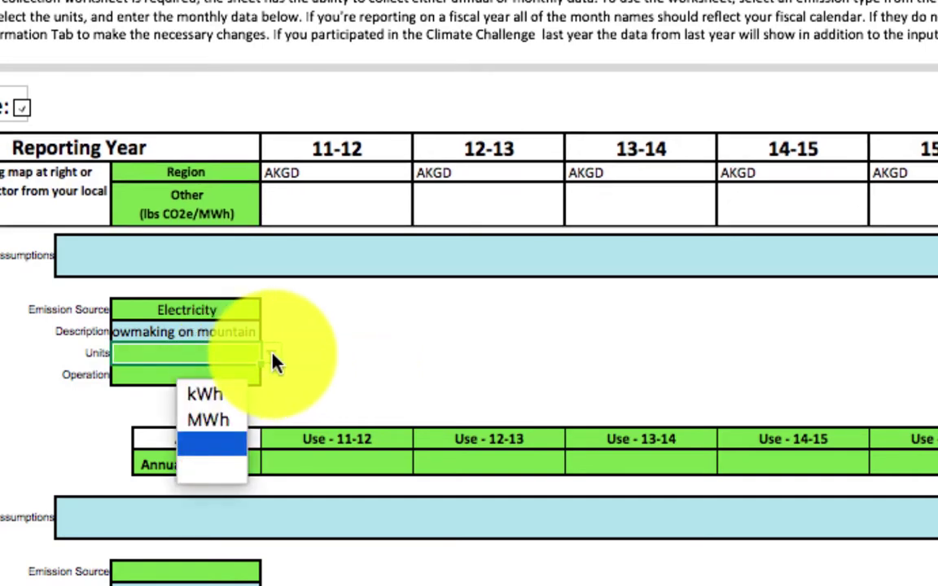
click(241, 398)
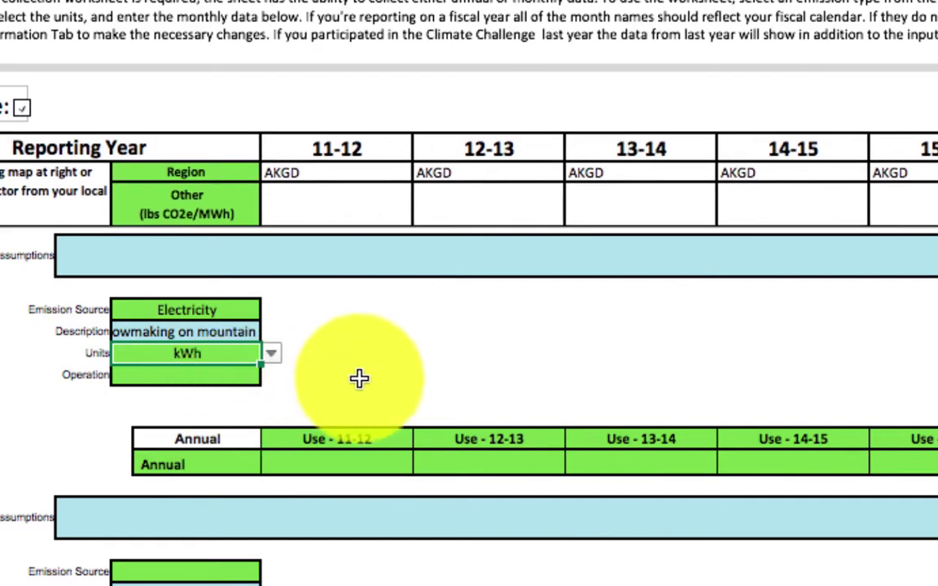
click(360, 375)
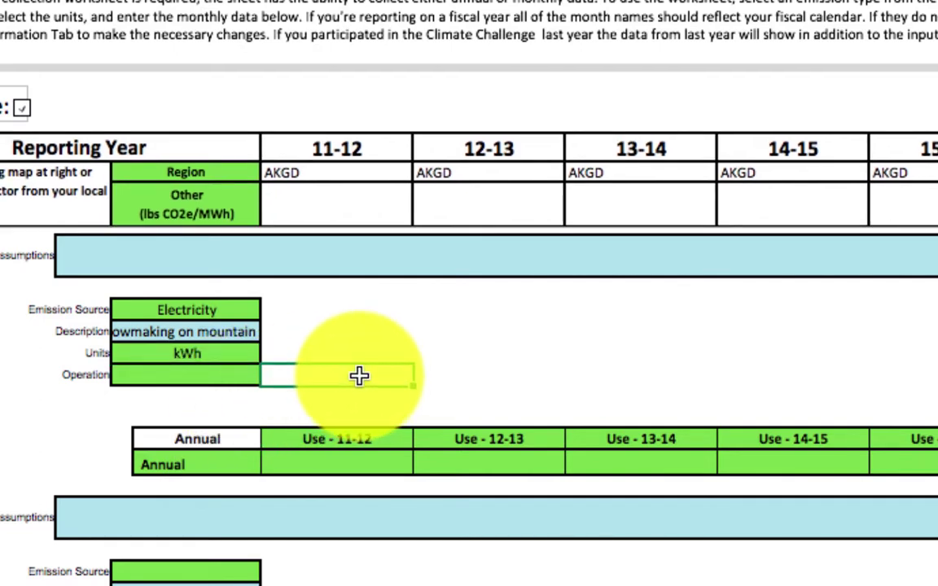
click(244, 378)
click(267, 380)
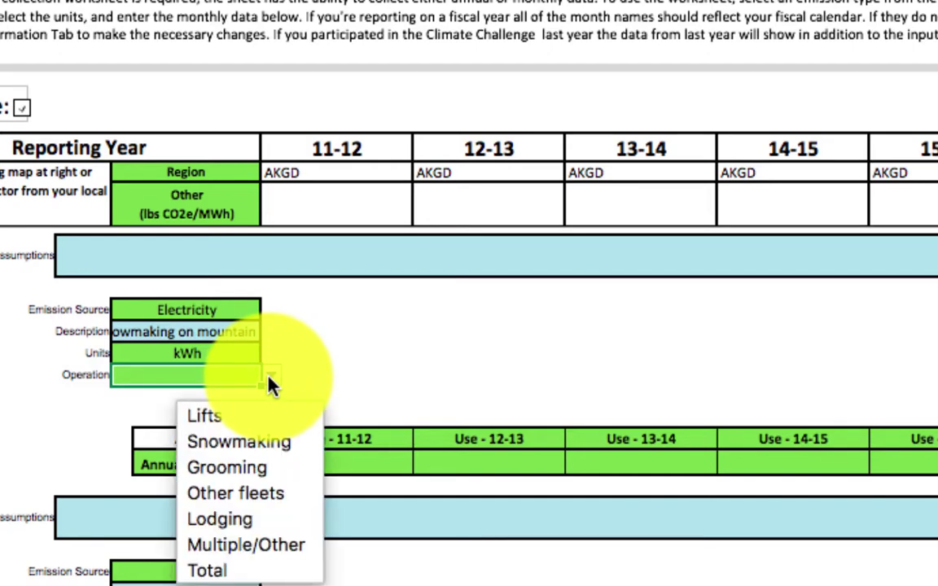
click(308, 449)
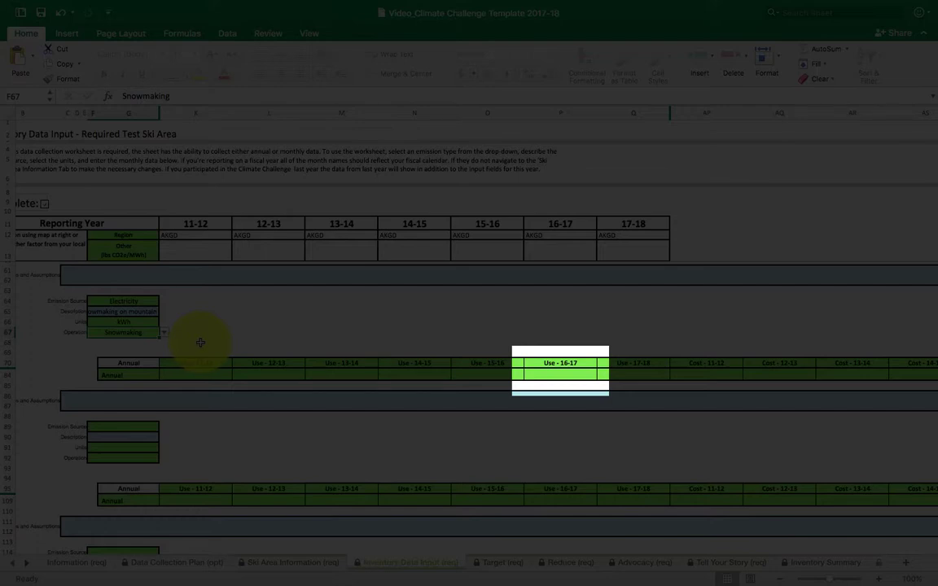
- Enter 524,245 as the 17-18 annual use of the Electricity snowmaking entry
click(619, 373)
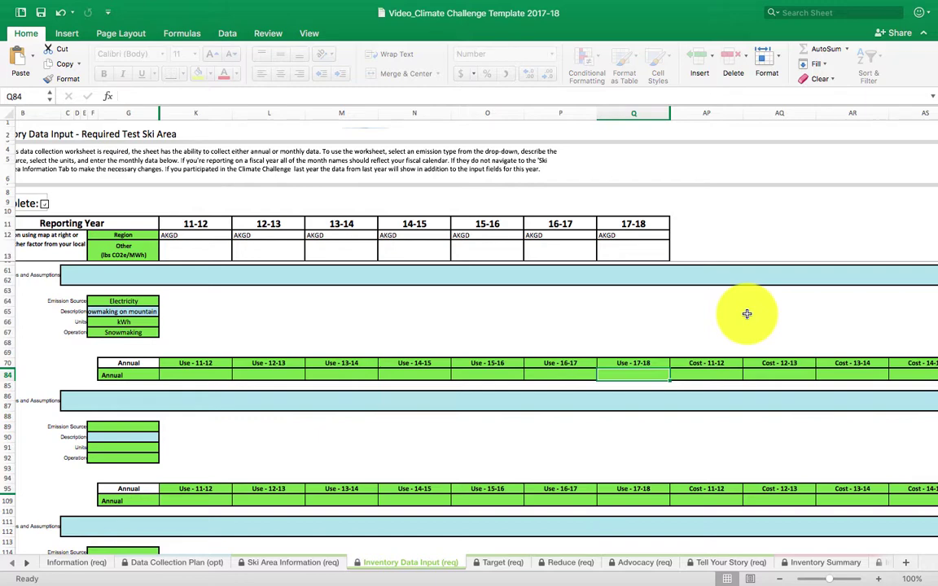
text(52)
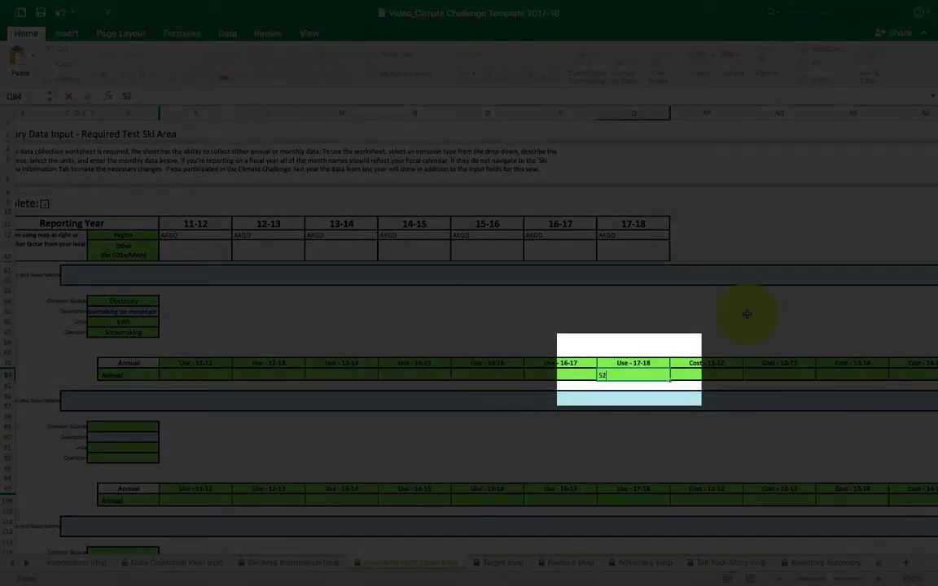
text(4245)
key(Return)
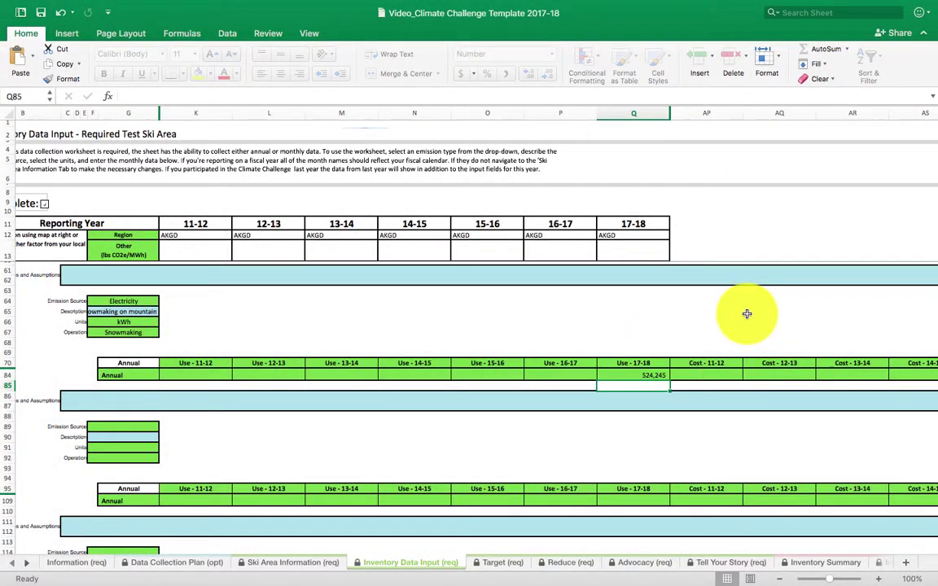
- Enter 600 as the 17-18 annual use of the Natural gas entry
scroll(747, 313, down, 5)
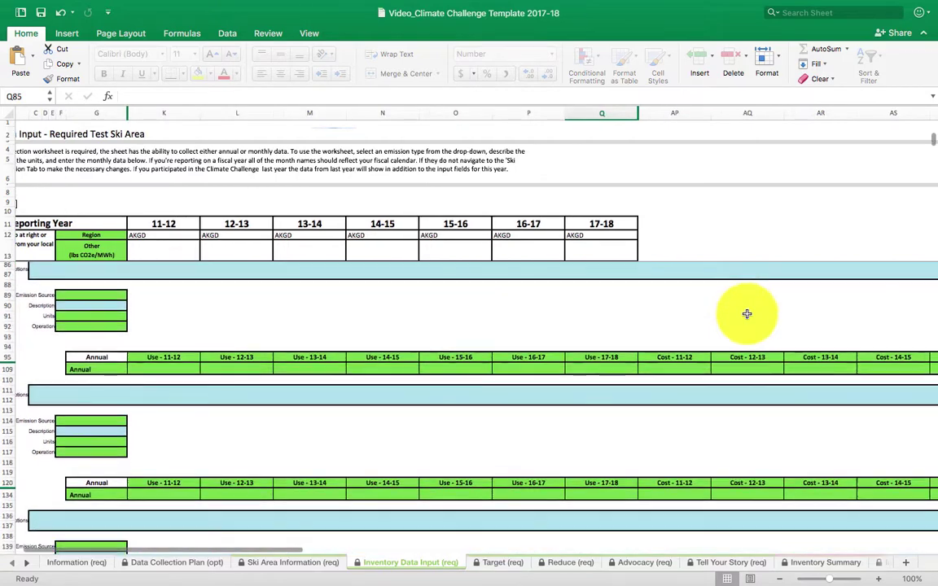
scroll(747, 314, down, 5)
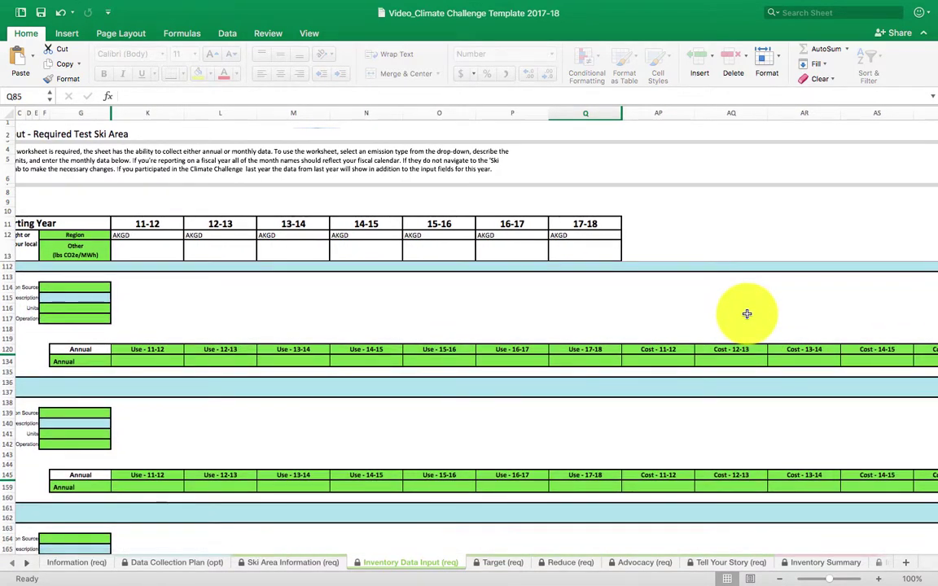
scroll(747, 314, up, 10)
scroll(747, 314, up, 10)
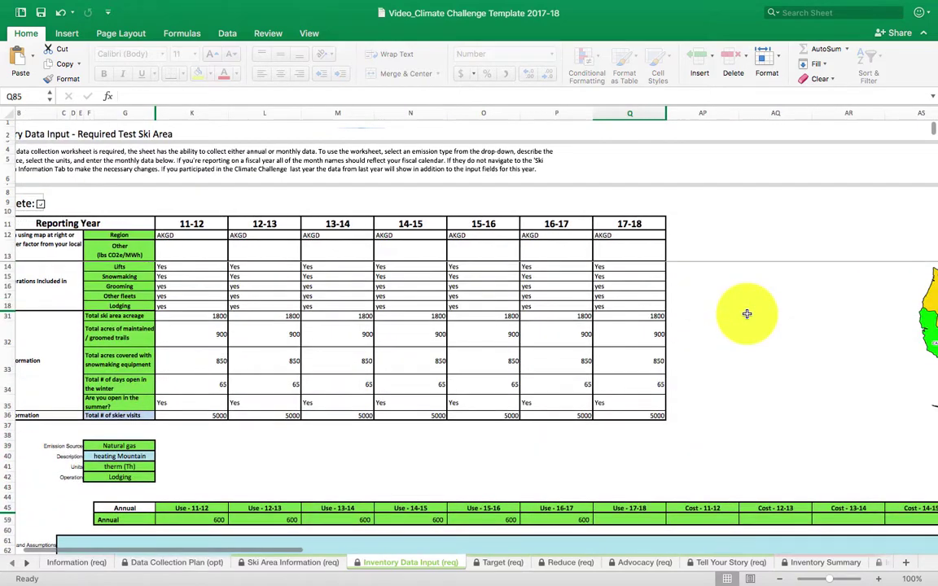
scroll(747, 313, down, 5)
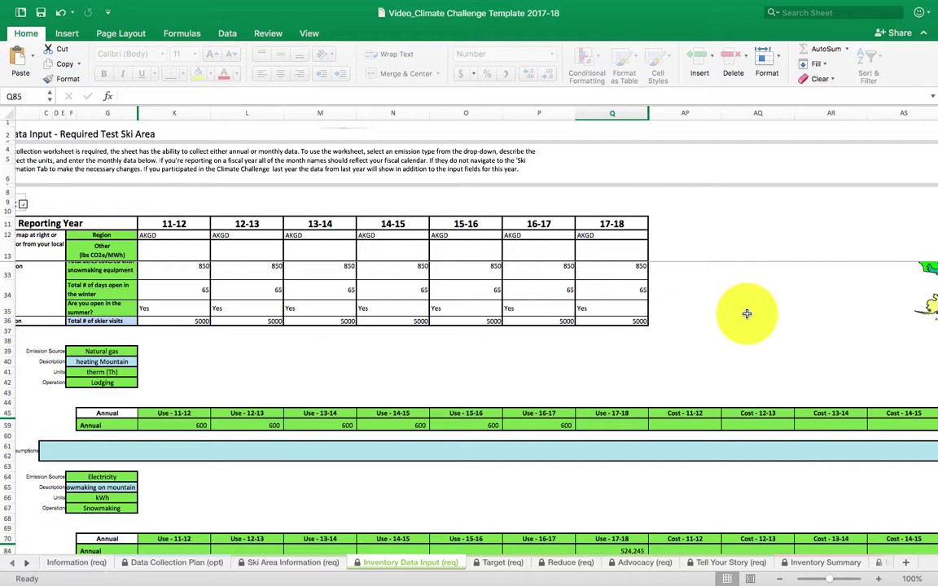
scroll(747, 313, down, 5)
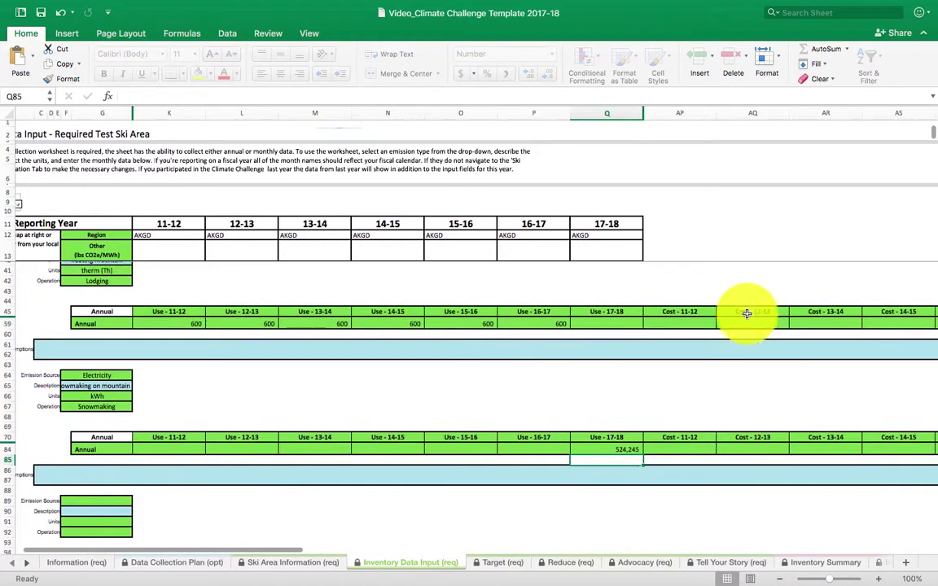
scroll(747, 313, up, 1)
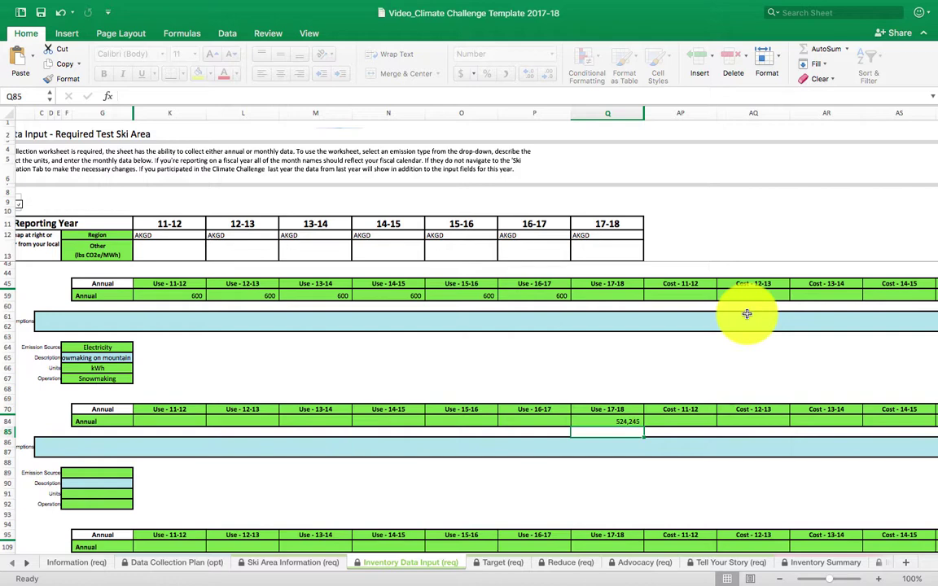
click(610, 294)
text(600)
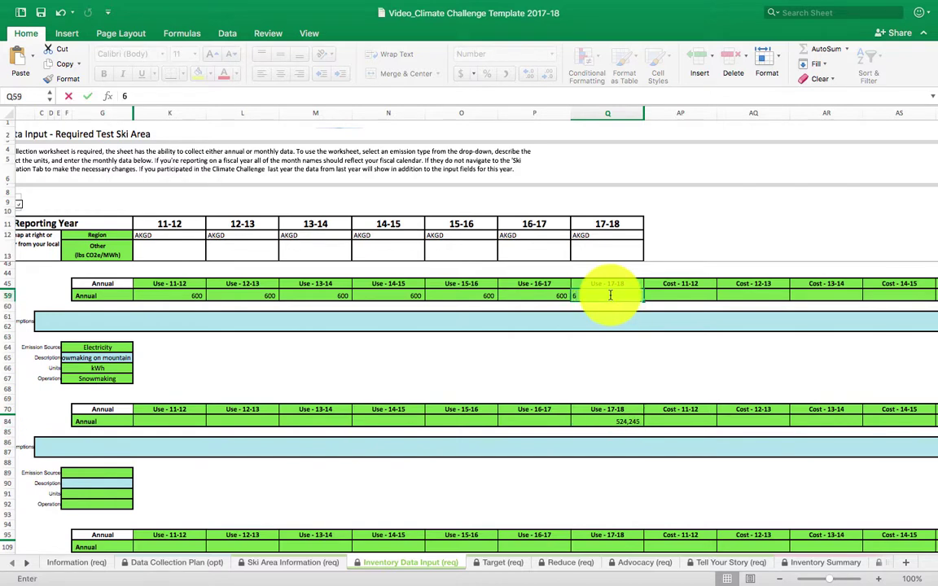
click(612, 331)
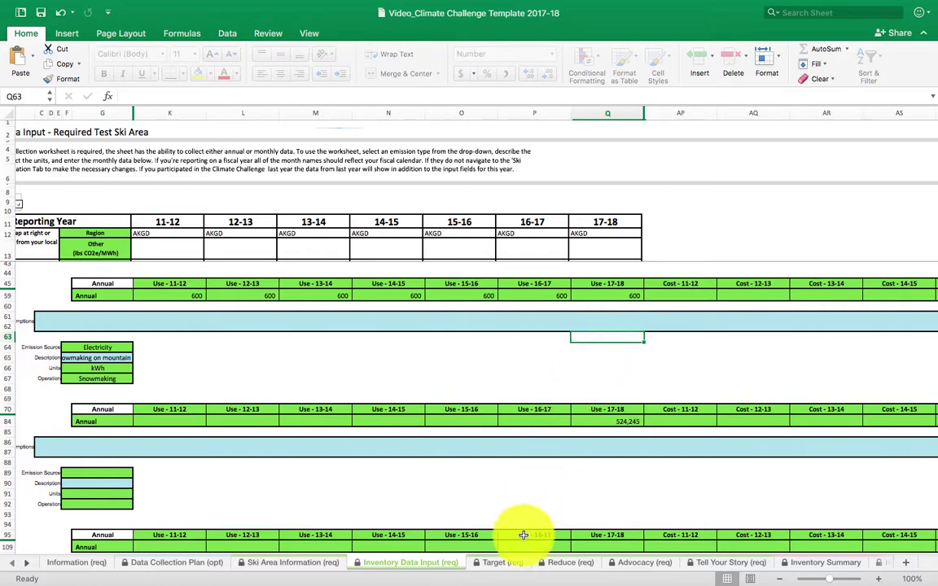
- Open the Target sheet and set the scopes included in the percentage reduction of baseline inventory to Scopes 1 and 2
click(497, 563)
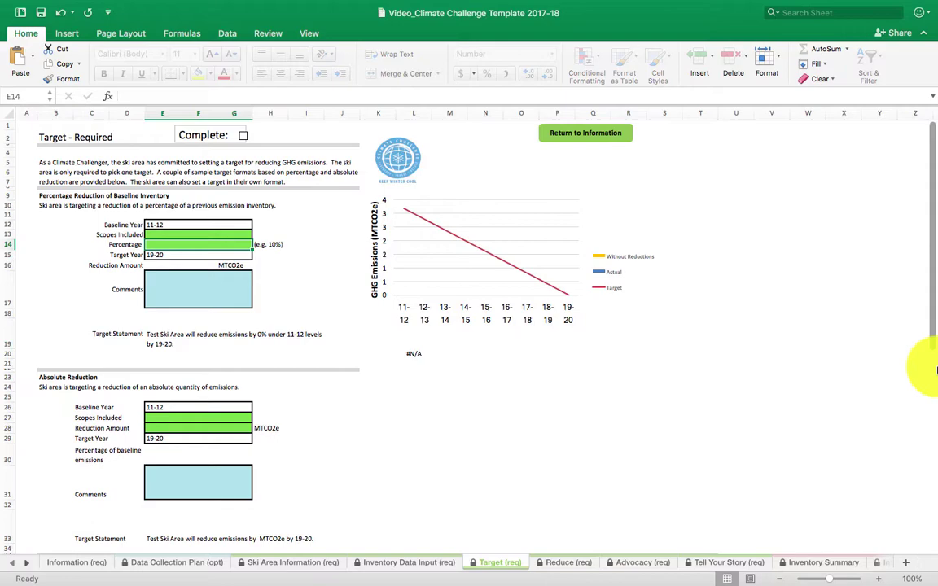
scroll(783, 369, down, 6)
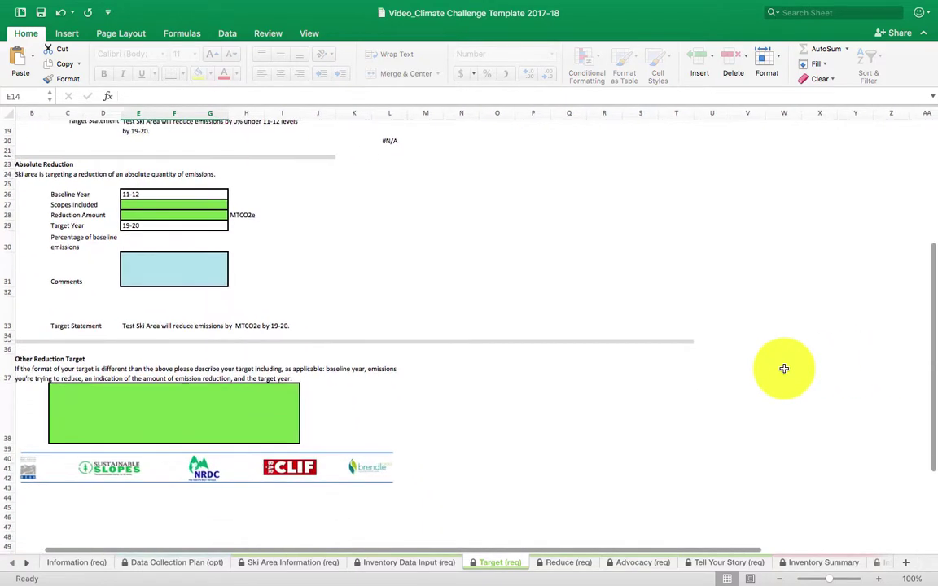
scroll(784, 368, right, 2)
scroll(784, 368, up, 6)
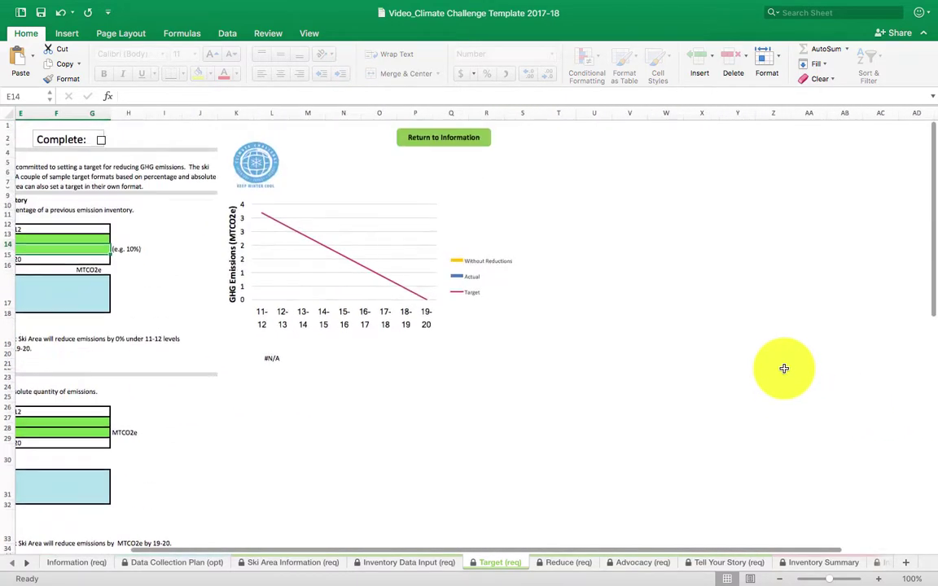
scroll(783, 369, left, 2)
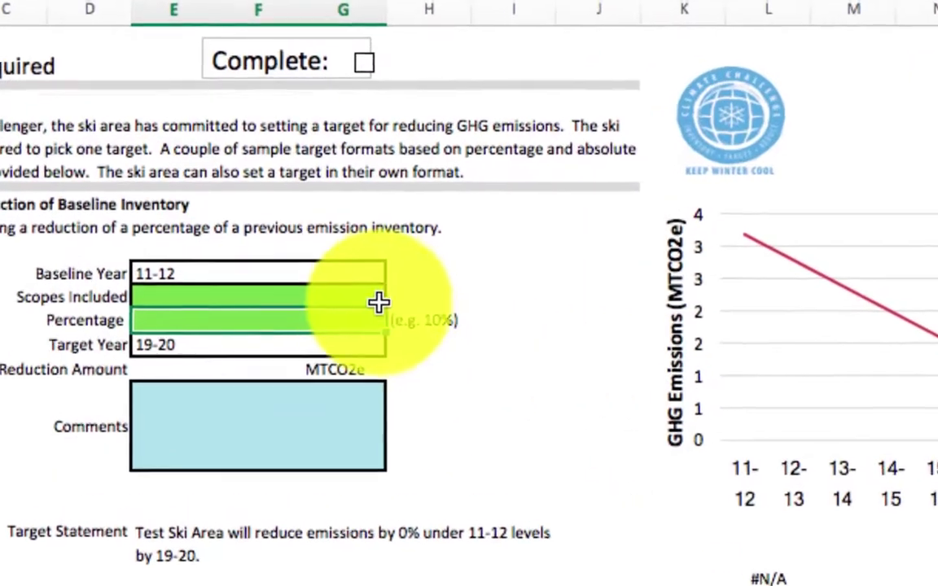
click(379, 303)
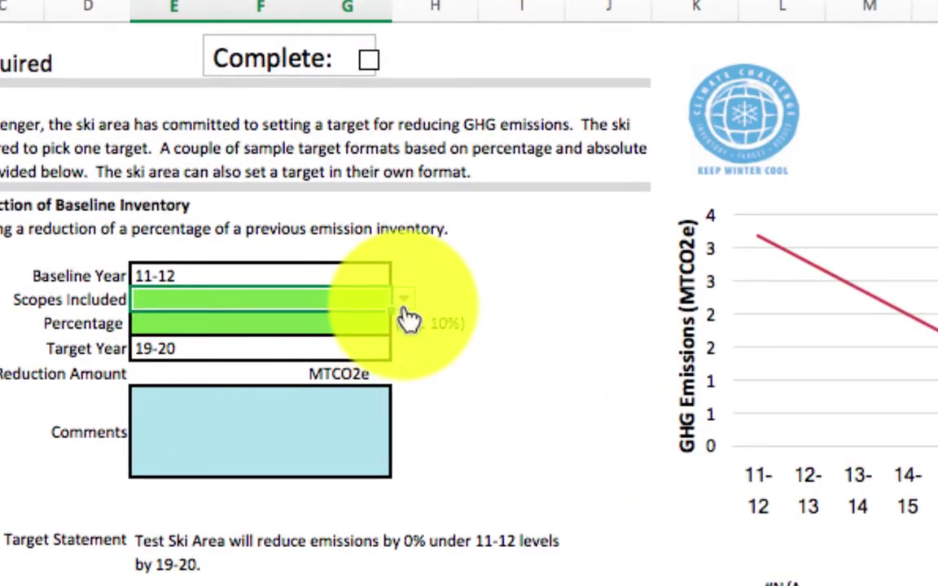
click(401, 312)
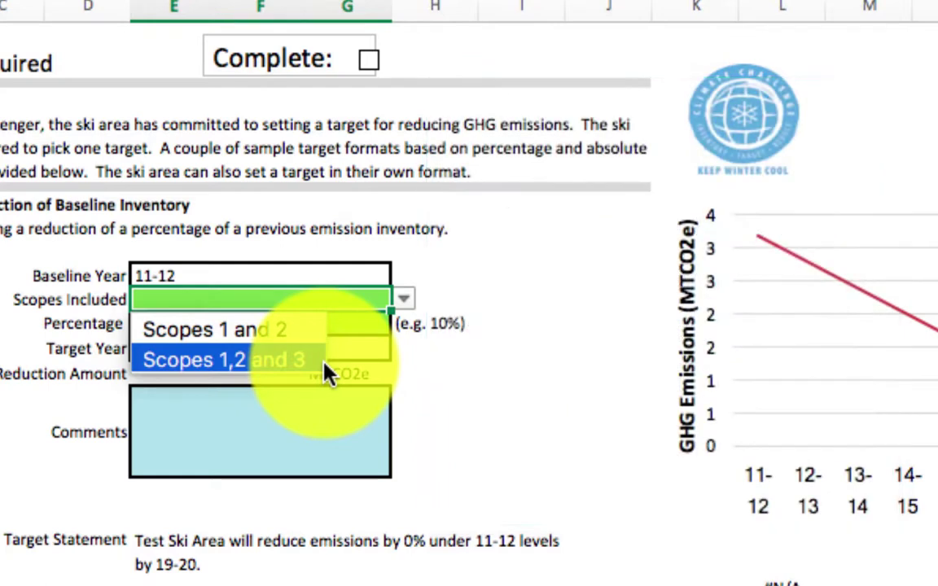
click(311, 335)
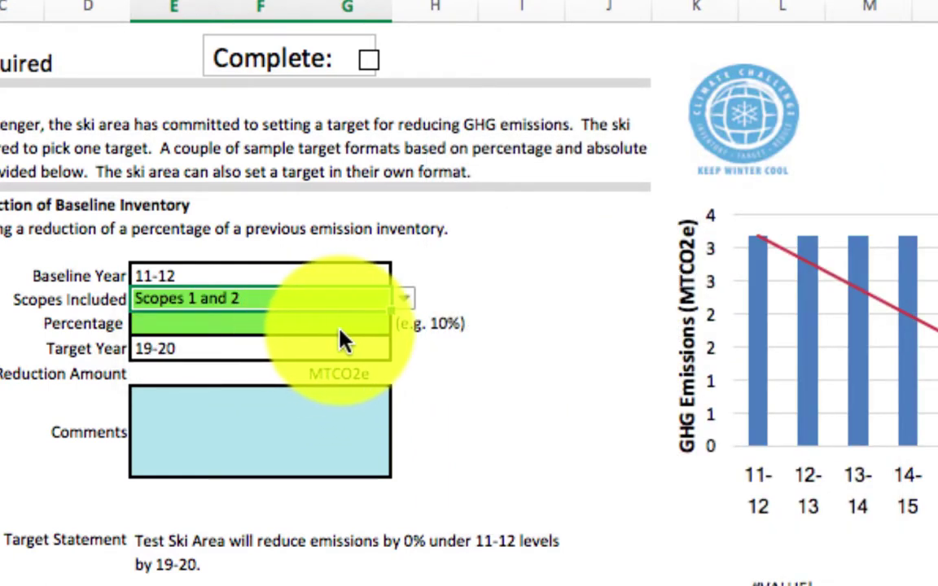
- Set the reduction percentage of the baseline inventory target to 20%
click(346, 333)
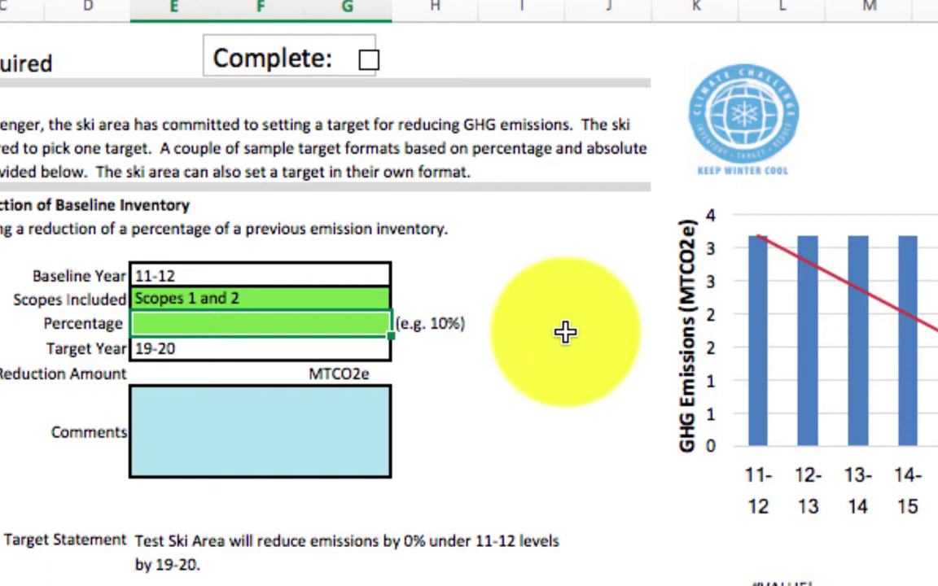
text(20)
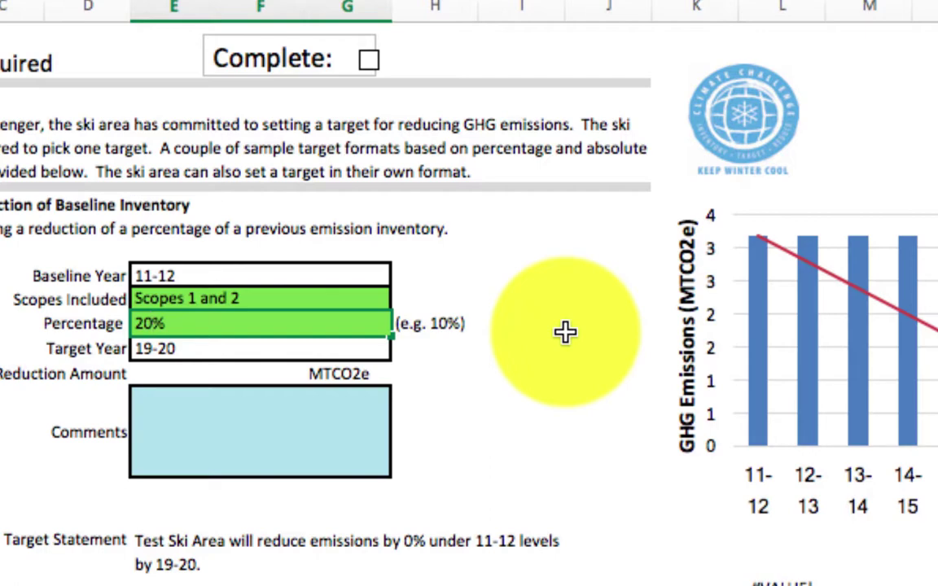
key(Return)
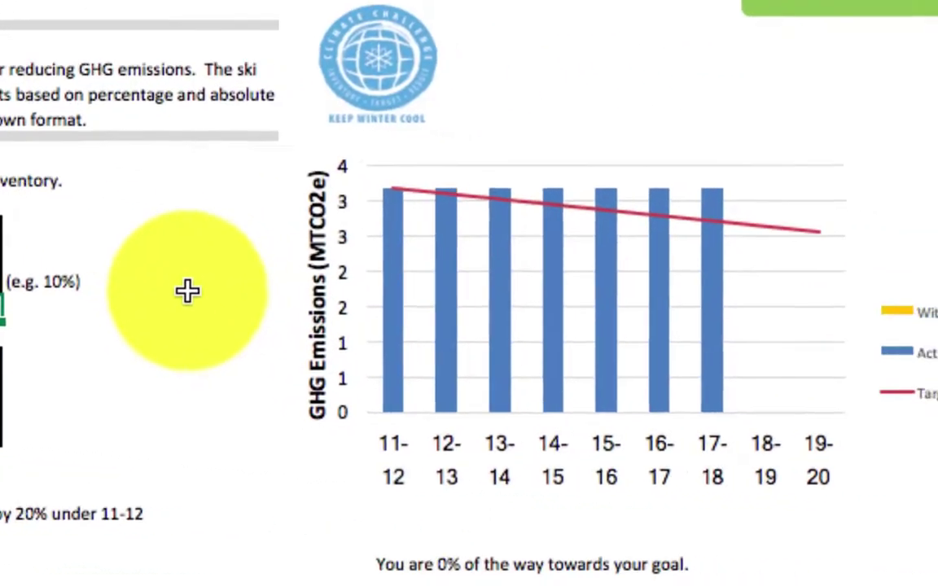